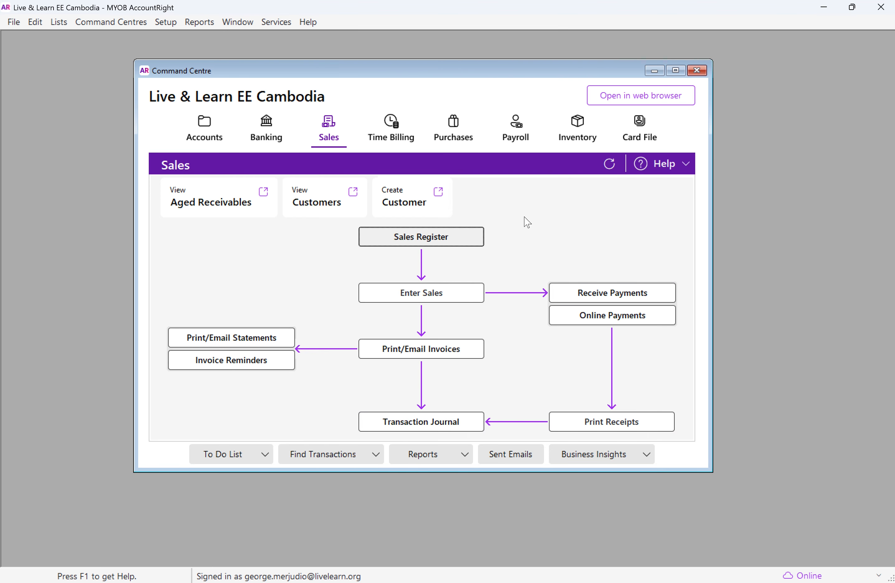
# Create a new customer card with designation Company and the name Sulong Lab
pyautogui.click(396, 196)
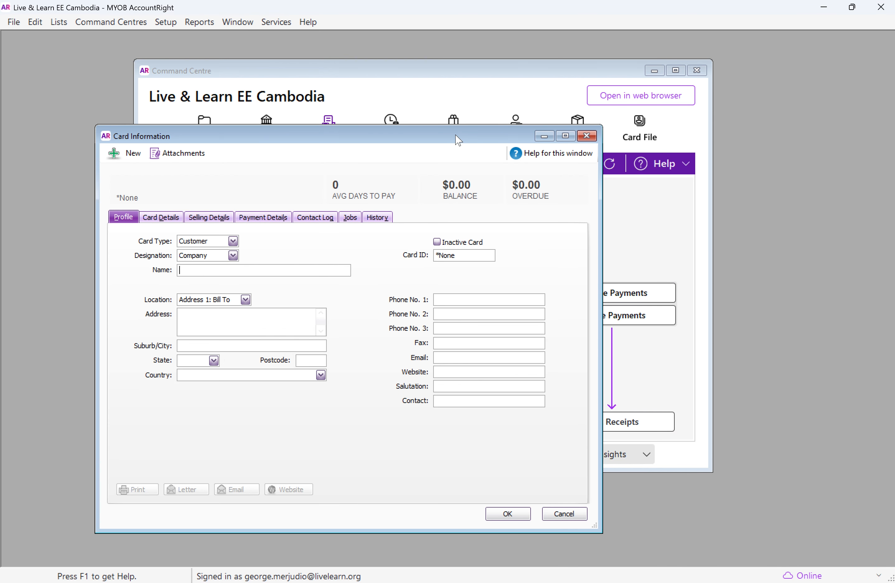
pyautogui.moveTo(447, 140); pyautogui.dragTo(522, 80)
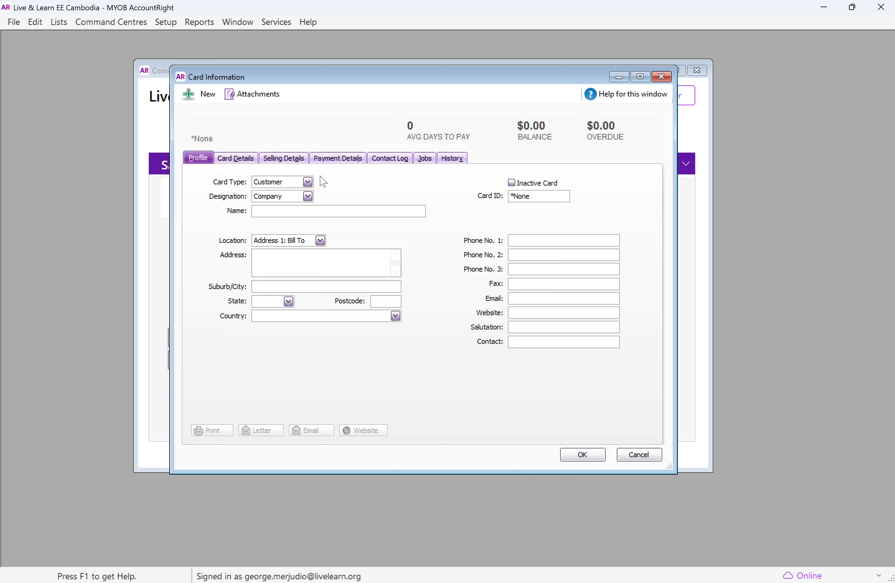
pyautogui.click(283, 182)
pyautogui.click(360, 186)
pyautogui.click(289, 196)
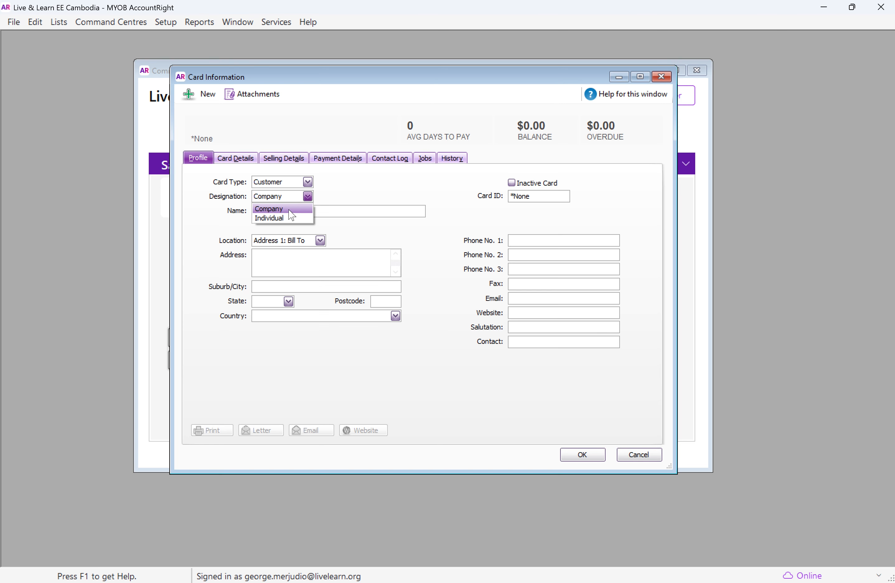
pyautogui.click(363, 194)
pyautogui.click(336, 215)
pyautogui.write('Su')
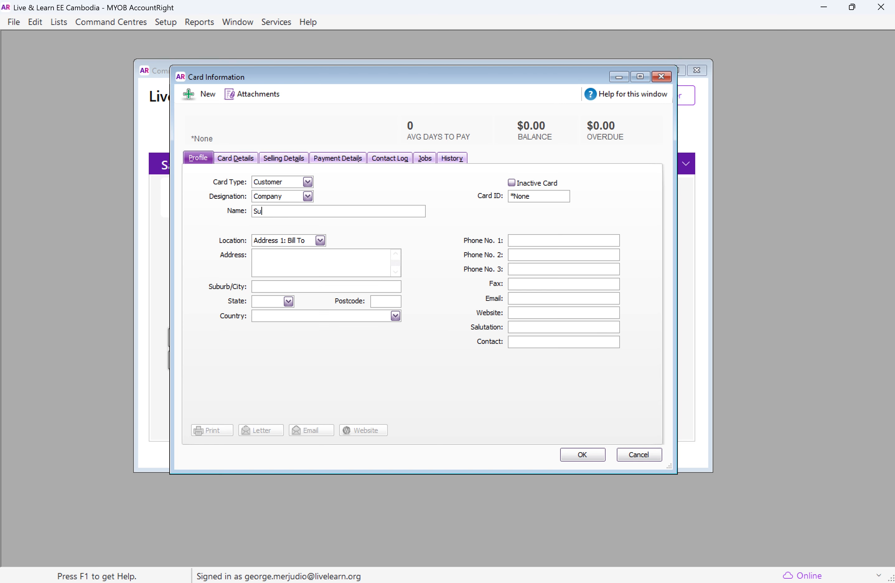
pyautogui.write('long Lab')
pyautogui.click(294, 256)
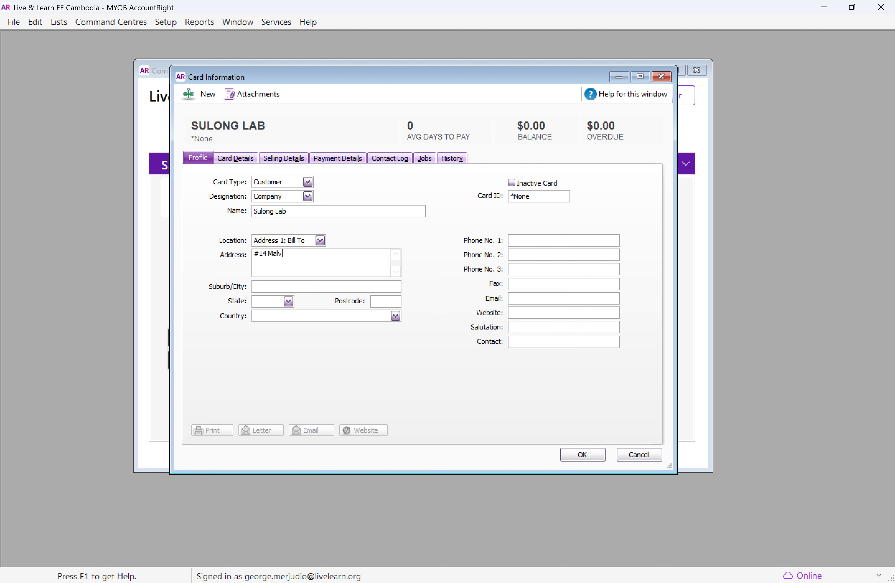
pyautogui.click(321, 284)
pyautogui.write('S')
pyautogui.write('unbury')
pyautogui.write('VIC')
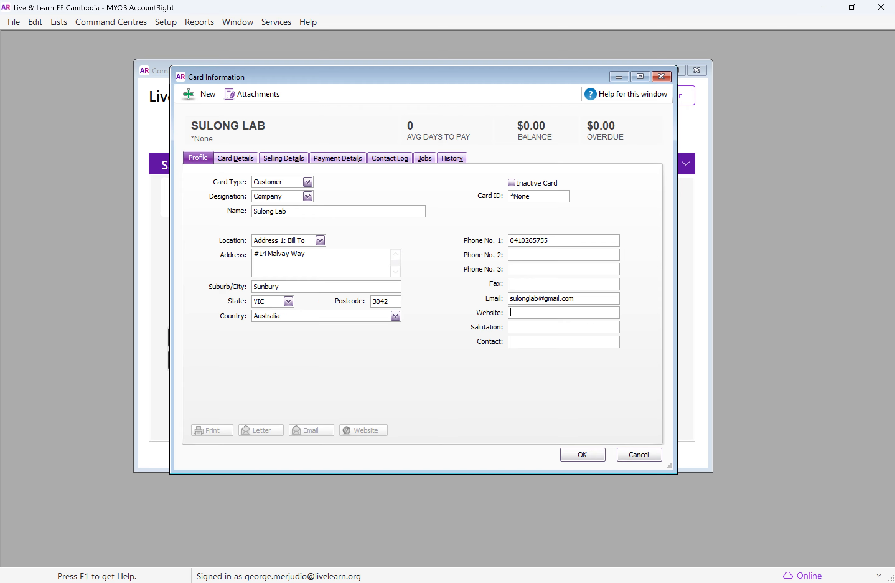
pyautogui.write('www.sulonglab.com')
pyautogui.press('Tab')
pyautogui.click(554, 338)
pyautogui.write('Geoirg')
pyautogui.press('BackSpace')
pyautogui.press('BackSpace')
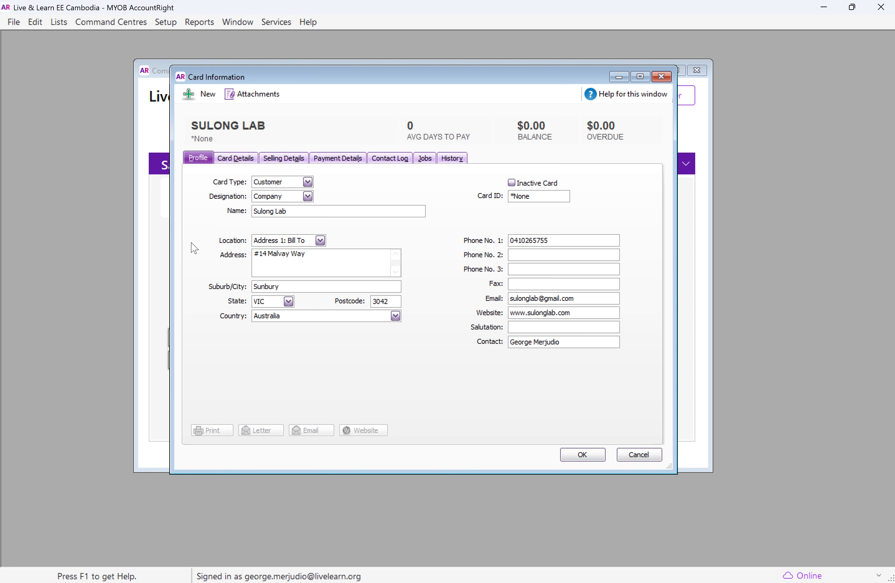
# Set the customer's payment method to Cash after reviewing the card and selling details
pyautogui.click(237, 163)
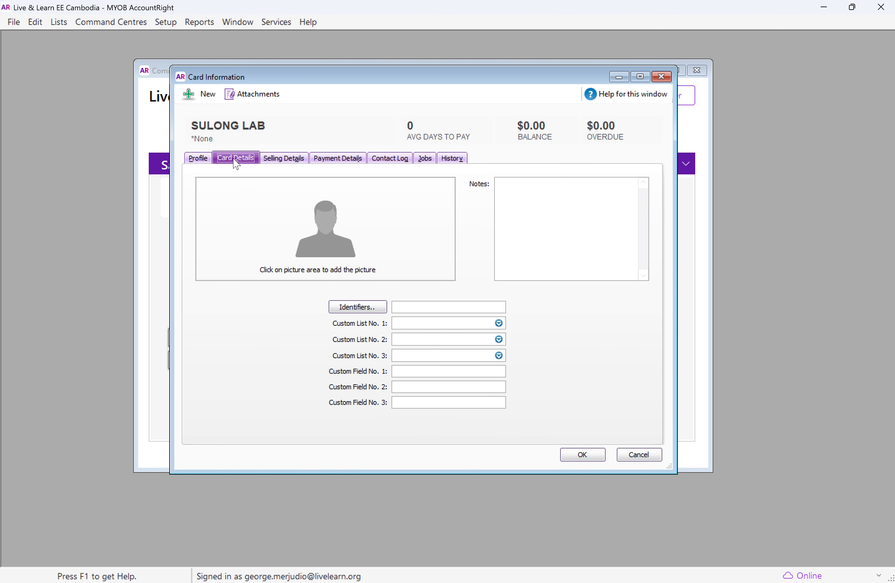
pyautogui.click(284, 159)
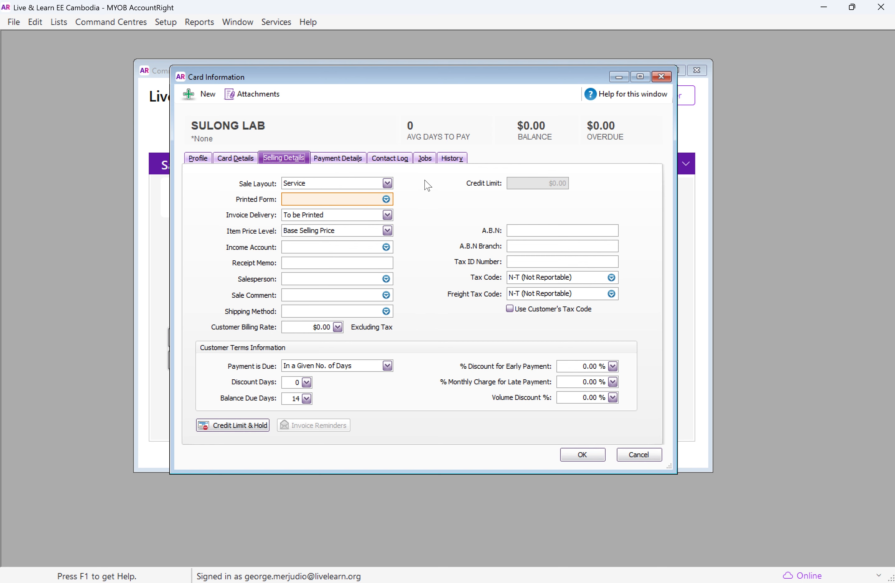
pyautogui.press('Tab')
pyautogui.click(338, 158)
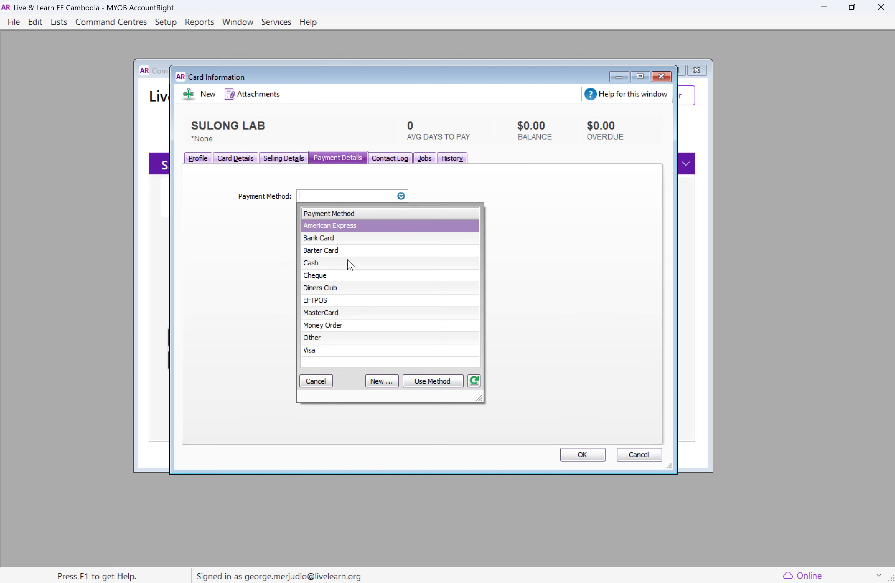
pyautogui.doubleClick(345, 265)
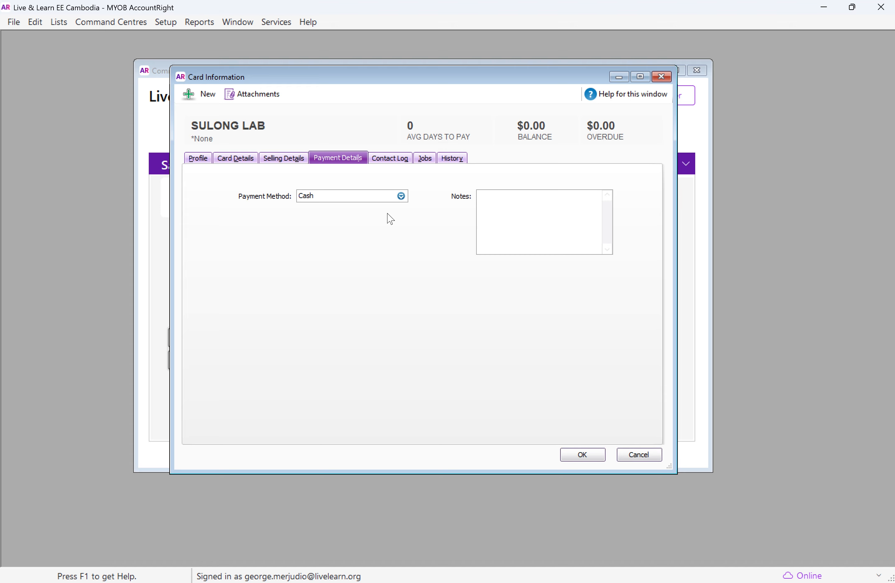
pyautogui.click(59, 23)
pyautogui.moveTo(110, 22)
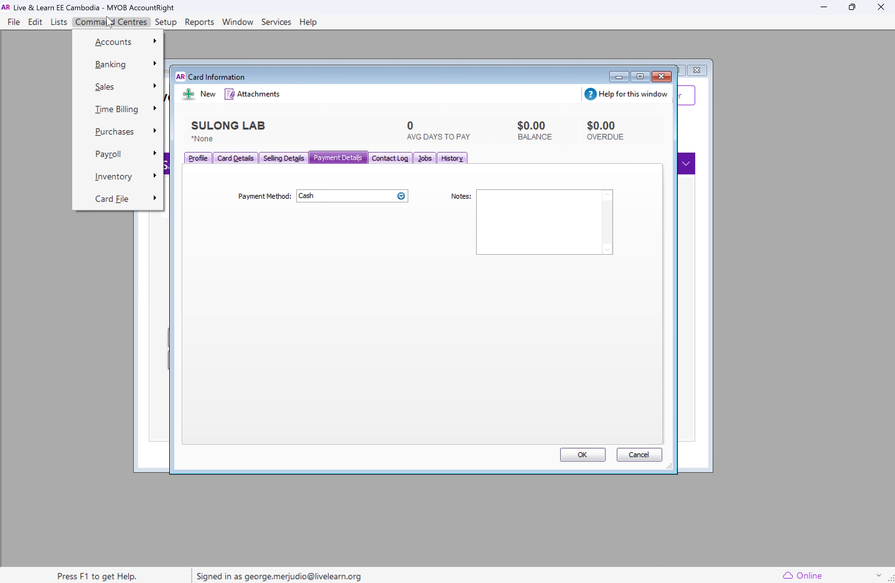
pyautogui.moveTo(165, 22)
pyautogui.moveTo(199, 97)
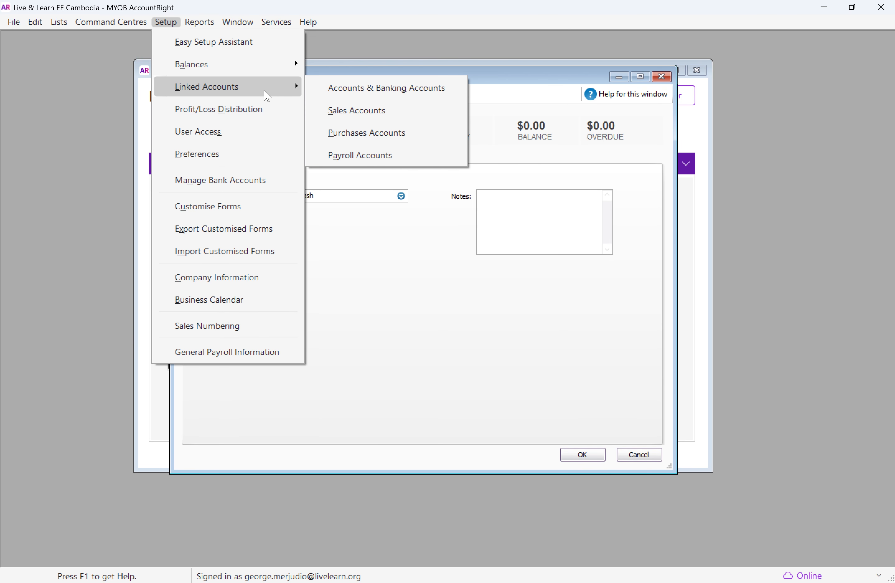
# Browse the contact log, jobs and history tabs and save the new customer card
pyautogui.click(407, 158)
pyautogui.click(427, 158)
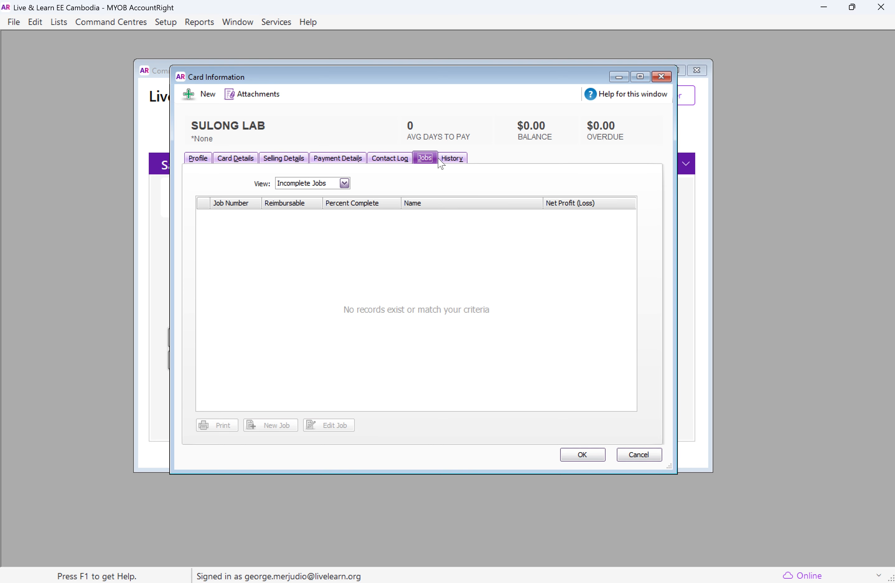
pyautogui.click(453, 162)
pyautogui.click(420, 159)
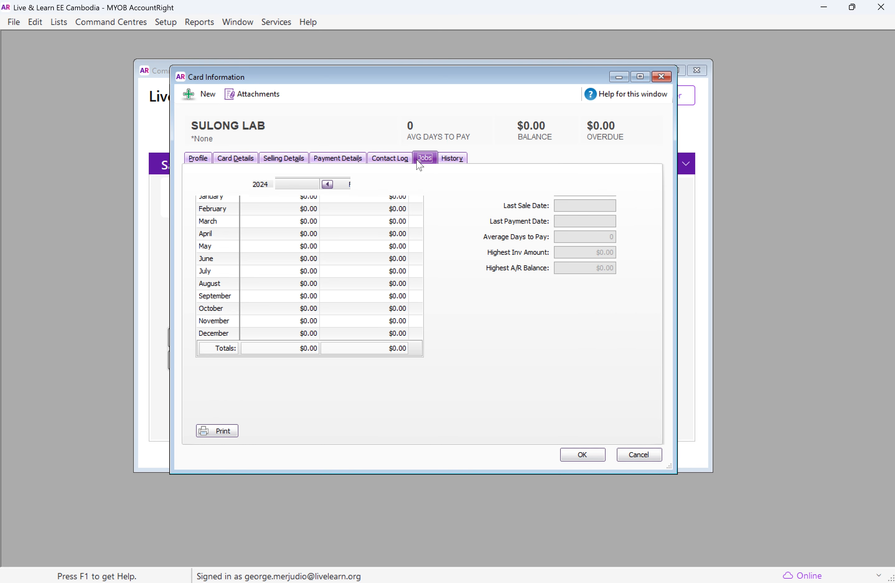
pyautogui.click(405, 160)
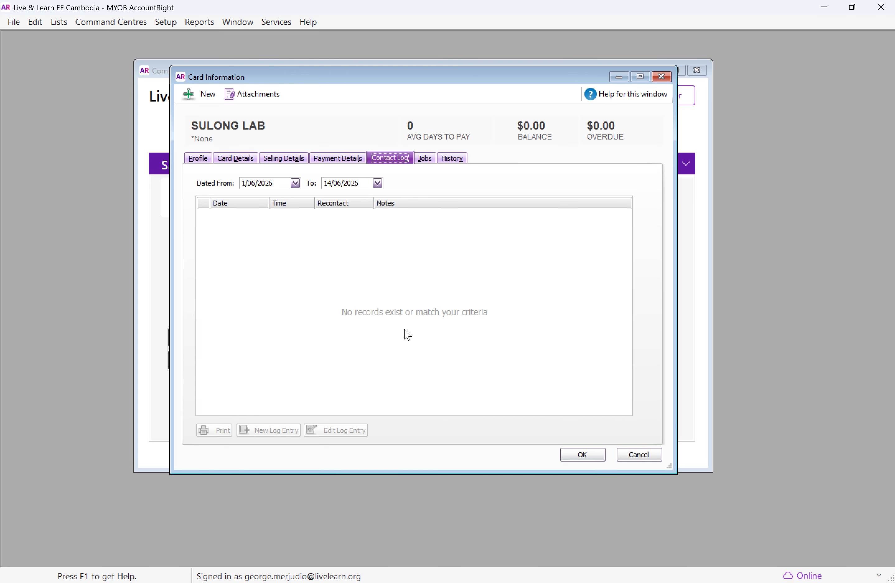
pyautogui.click(583, 454)
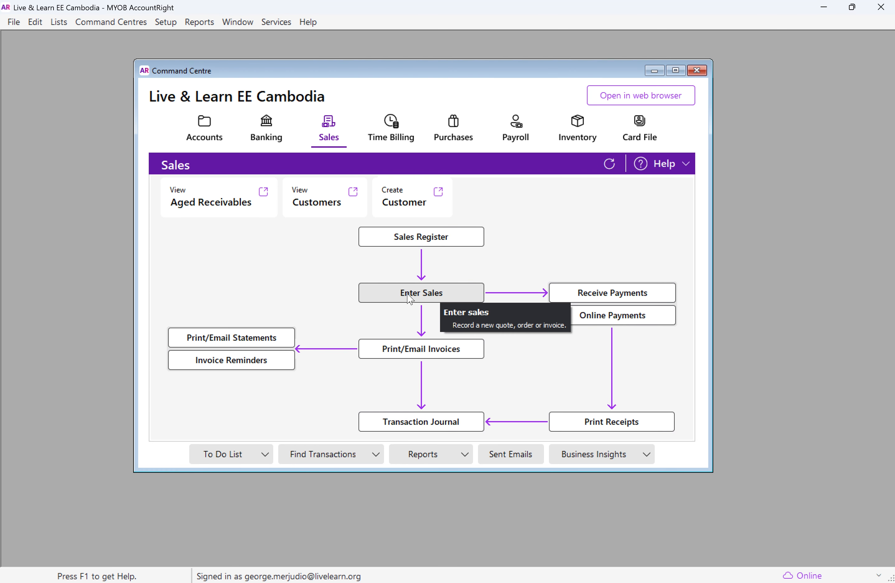
# Start a new sale and switch its layout to Item
pyautogui.click(453, 298)
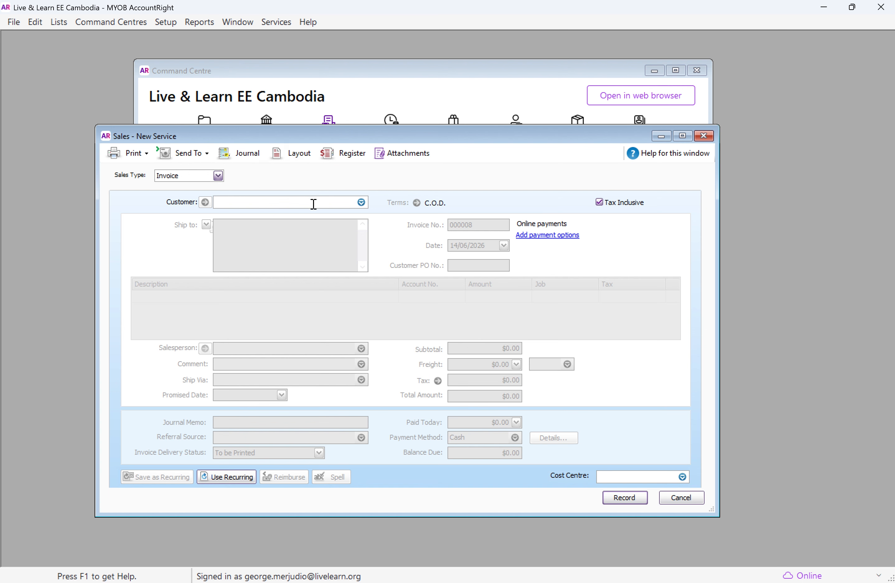
pyautogui.click(302, 156)
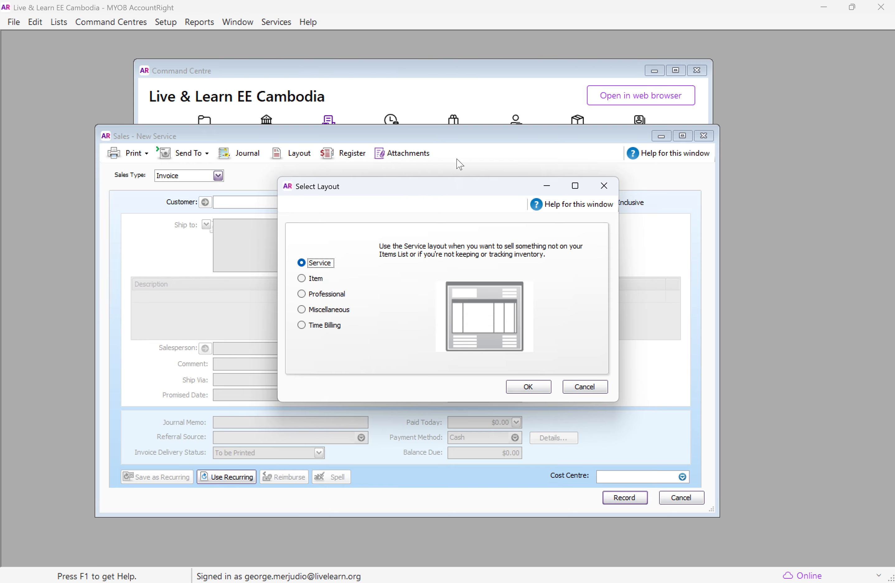
pyautogui.moveTo(479, 200); pyautogui.dragTo(691, 120)
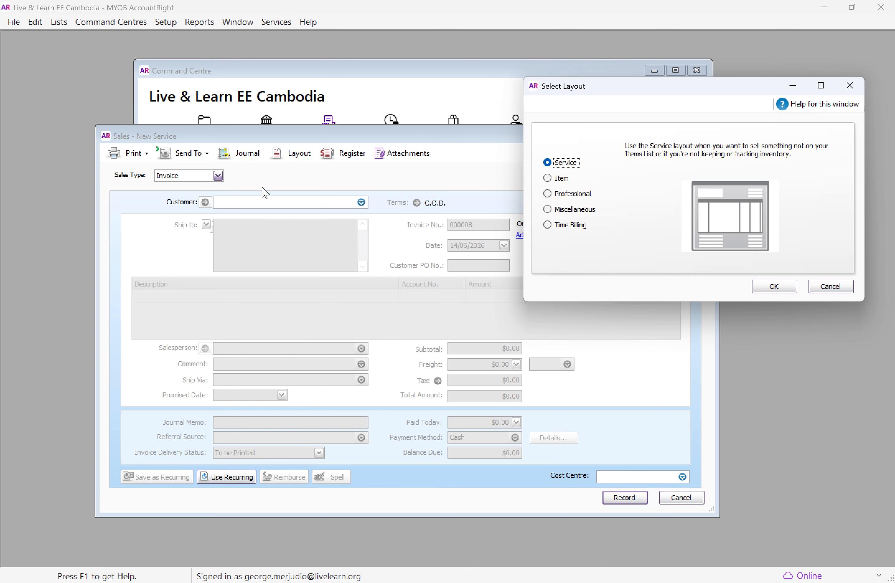
pyautogui.click(554, 179)
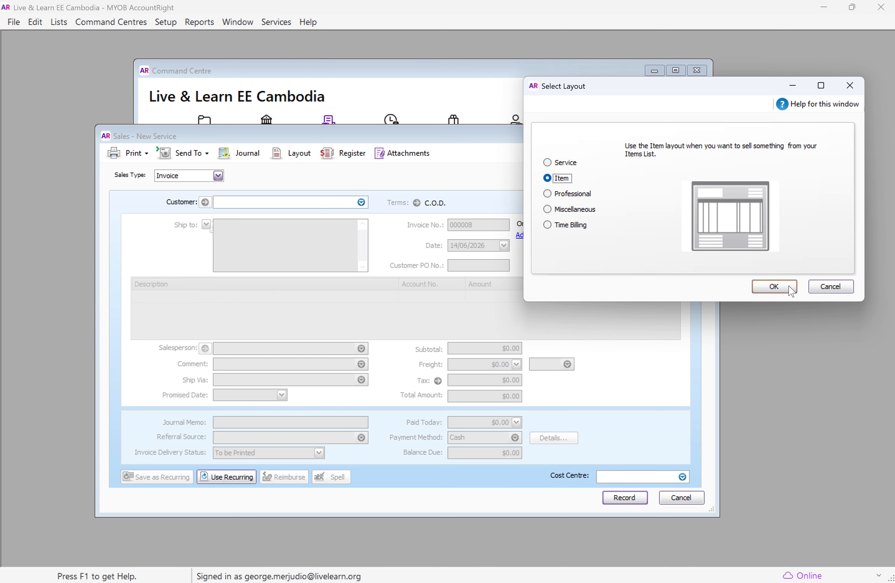
pyautogui.click(774, 287)
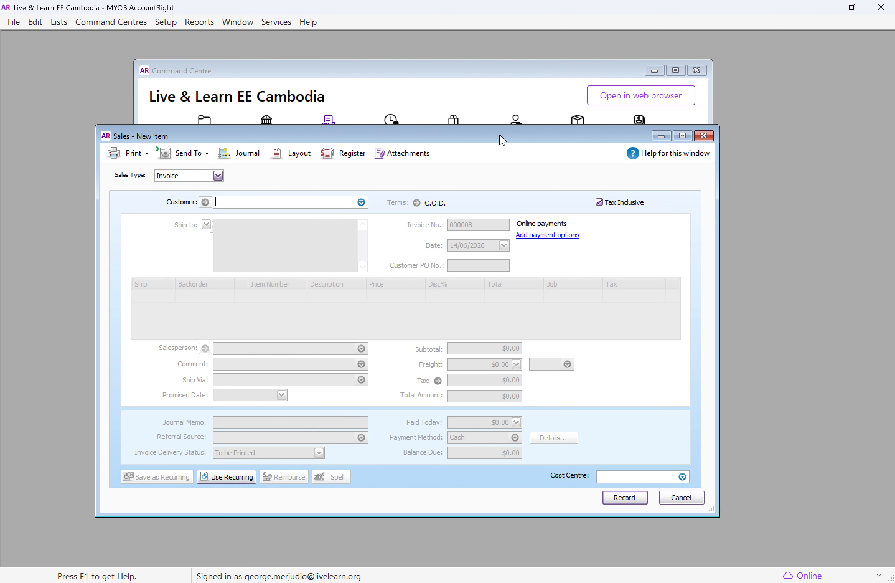
# Pick a customer for the sale from the customer list
pyautogui.moveTo(500, 137); pyautogui.dragTo(511, 115)
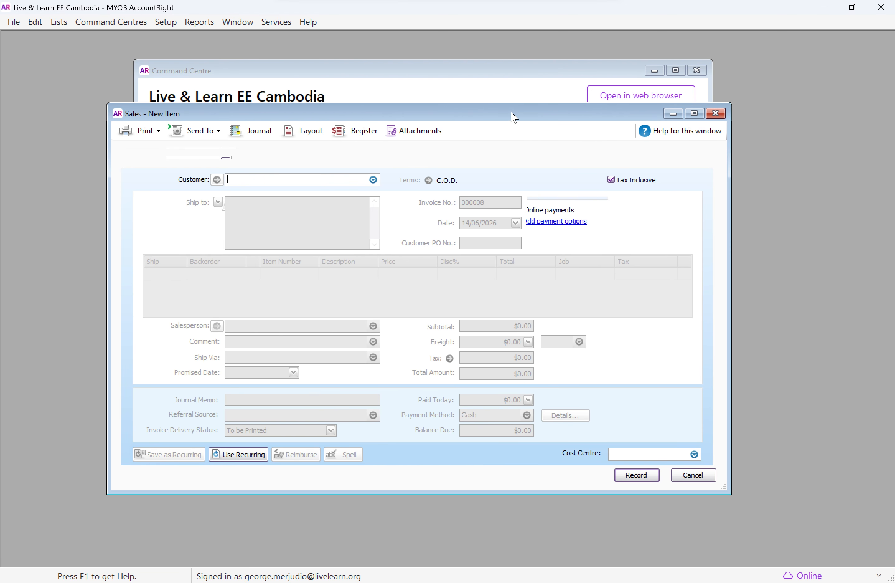
pyautogui.click(374, 180)
pyautogui.press('Return')
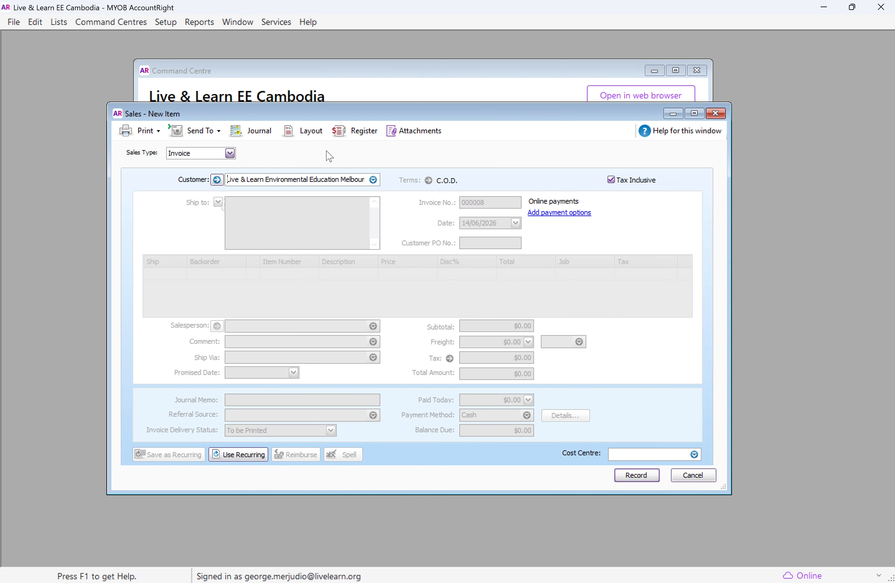
# Switch the sale layout to Professional
pyautogui.click(303, 131)
pyautogui.click(340, 298)
pyautogui.click(529, 386)
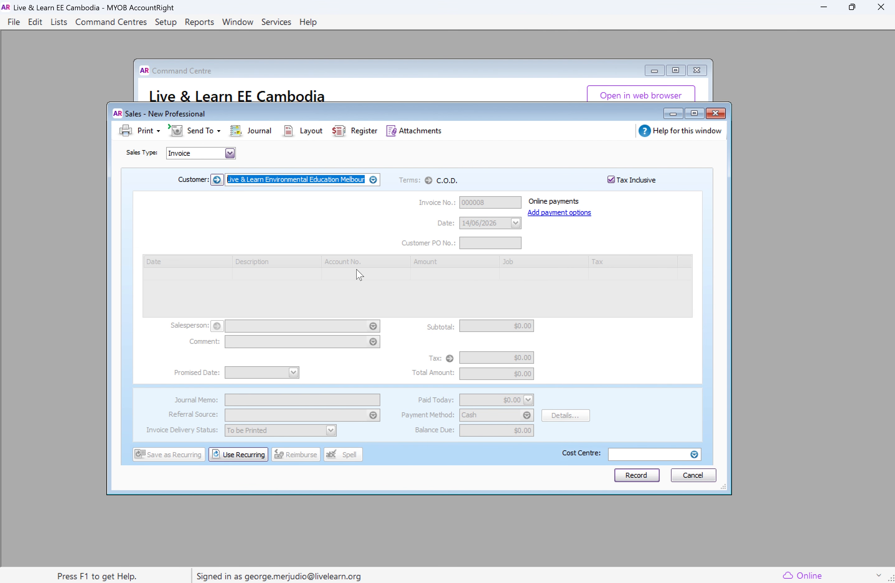
# Change the sale layout back to Service with Sulong Lab as the customer
pyautogui.click(301, 137)
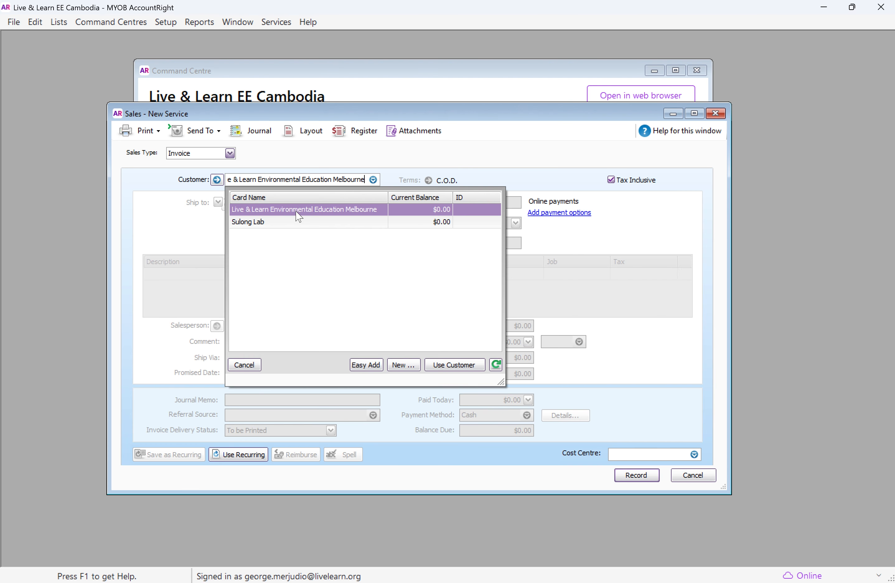
pyautogui.doubleClick(282, 223)
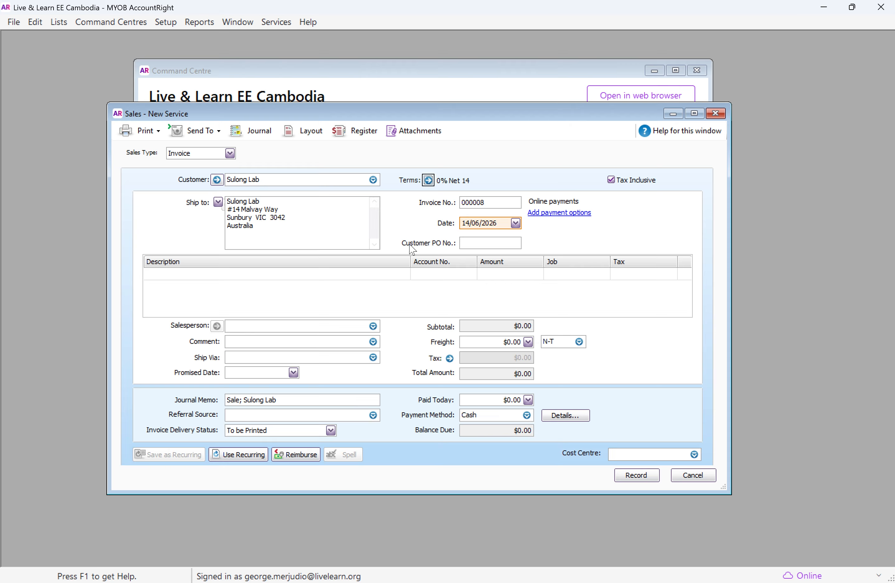
# Enter Test as the description of the first invoice line
pyautogui.click(179, 274)
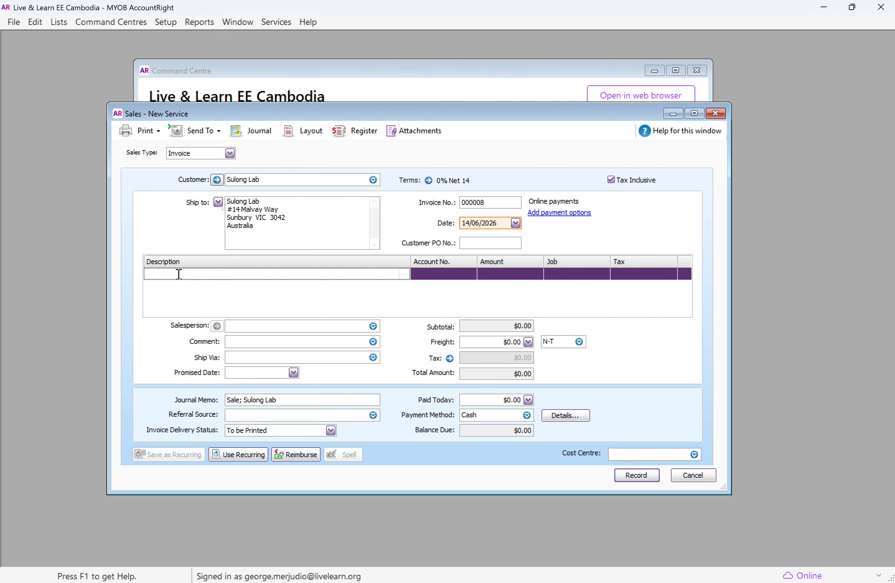
pyautogui.click(456, 279)
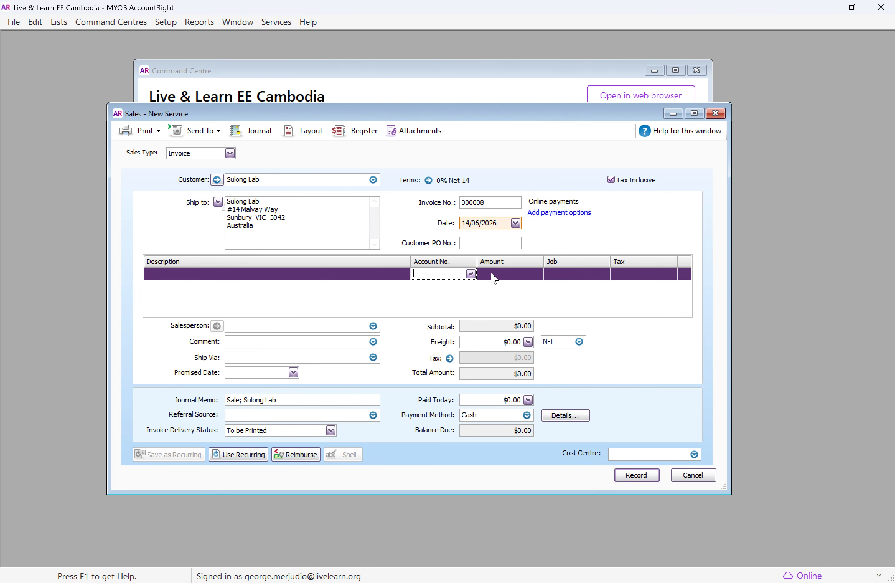
pyautogui.click(342, 276)
pyautogui.write('Test')
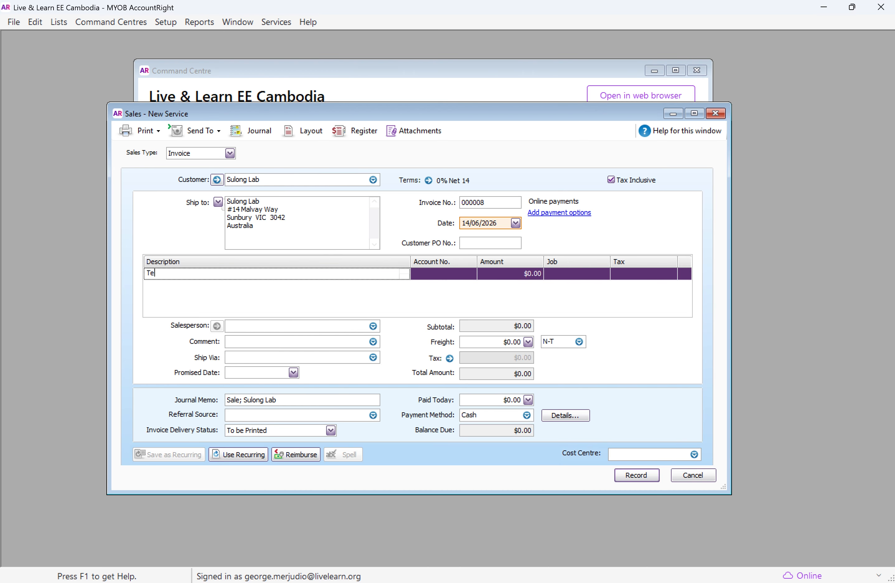
# Set the invoice line's account to 4-1210
pyautogui.click(460, 273)
pyautogui.write('6')
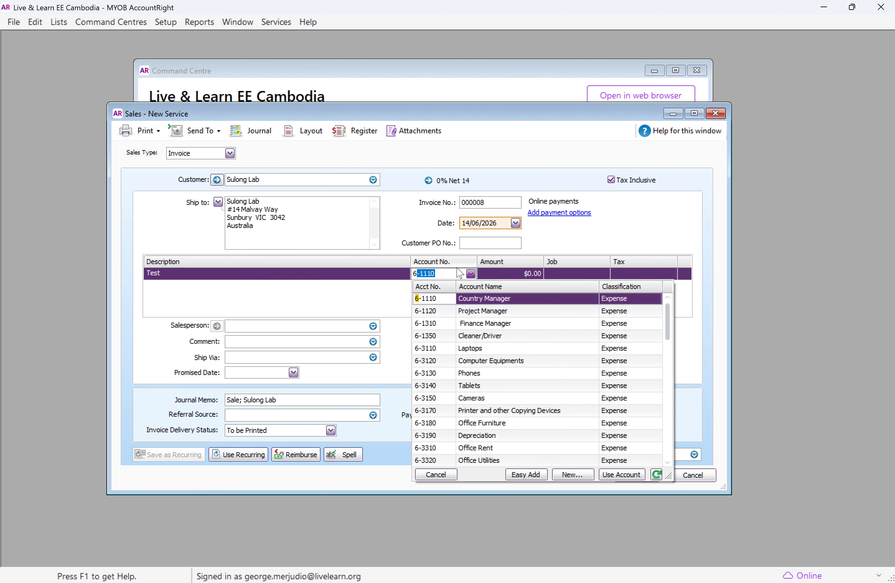
pyautogui.press('BackSpace')
pyautogui.press('BackSpace')
pyautogui.write('4')
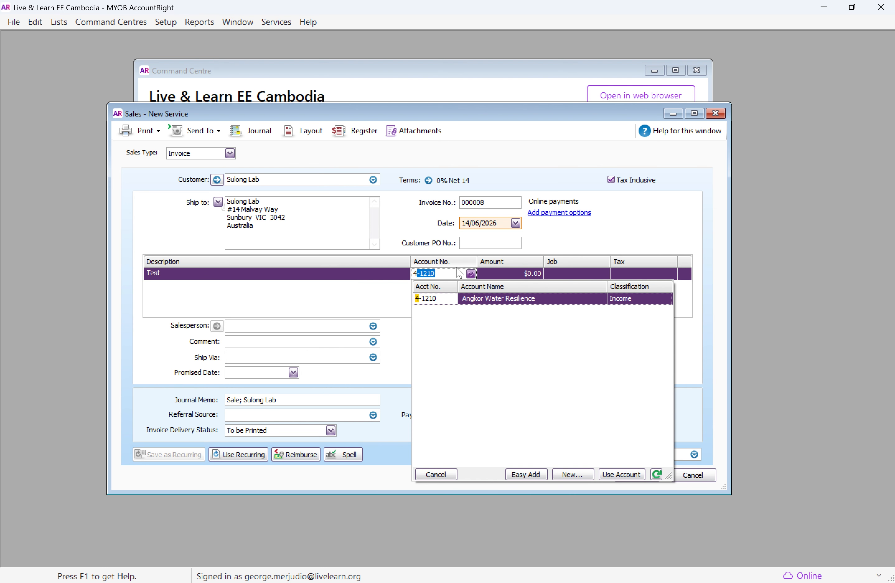
pyautogui.press('Tab')
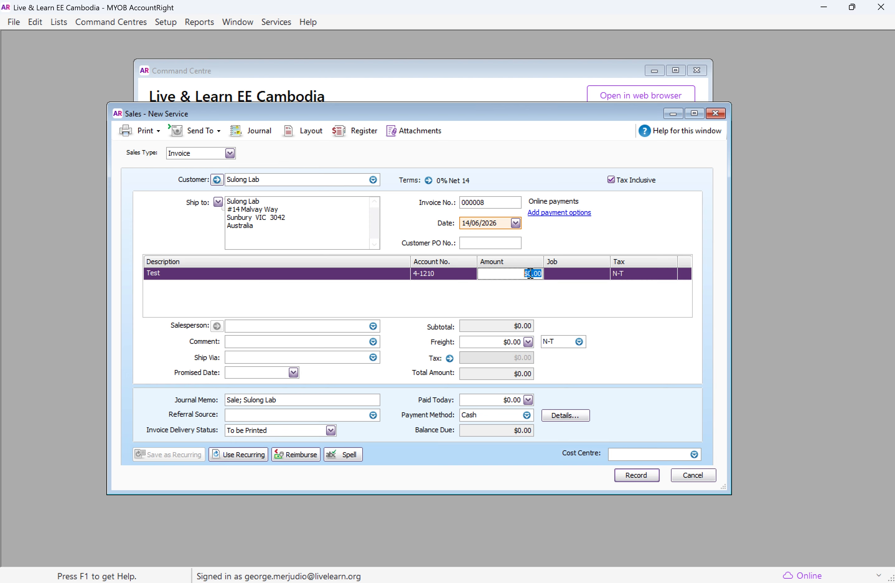
# Enter an amount of 50 and the job General on the invoice line
pyautogui.write('50')
pyautogui.press('Tab')
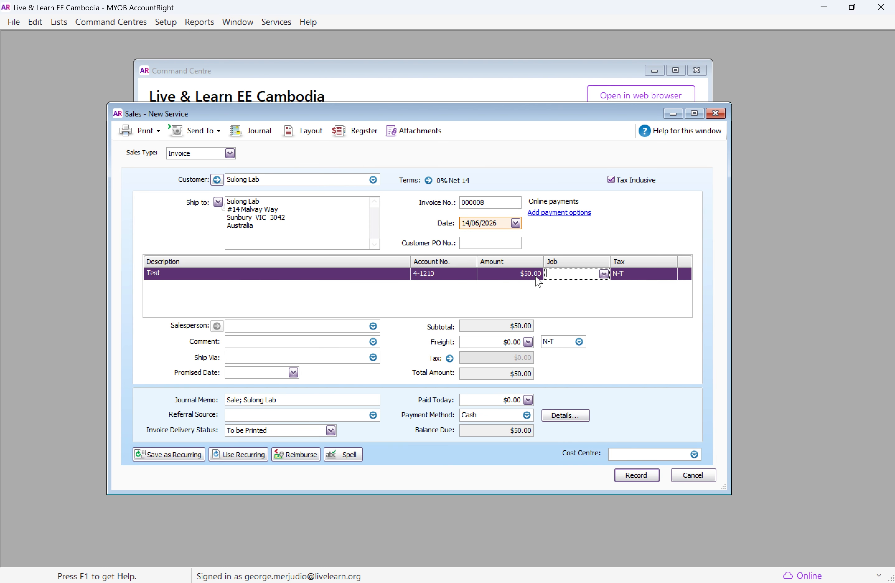
pyautogui.write('General')
pyautogui.press('Tab')
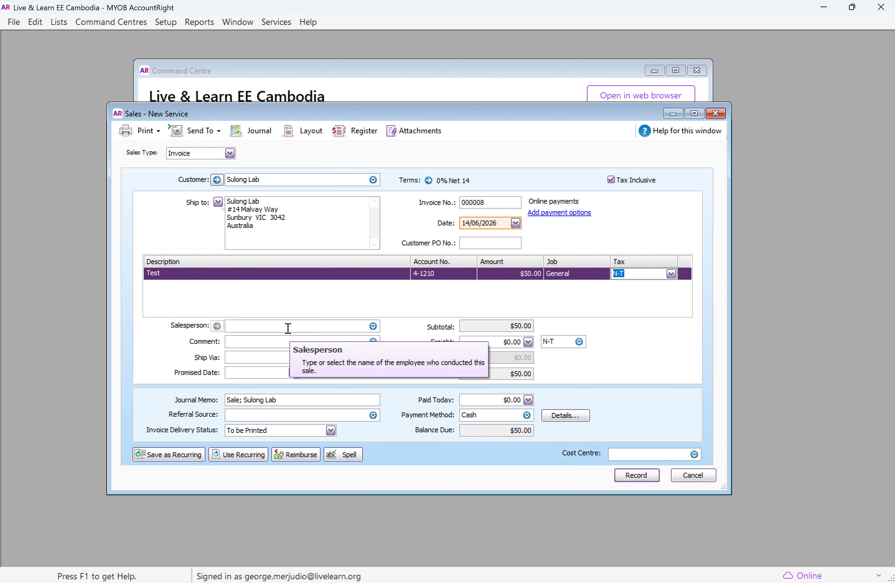
pyautogui.click(291, 342)
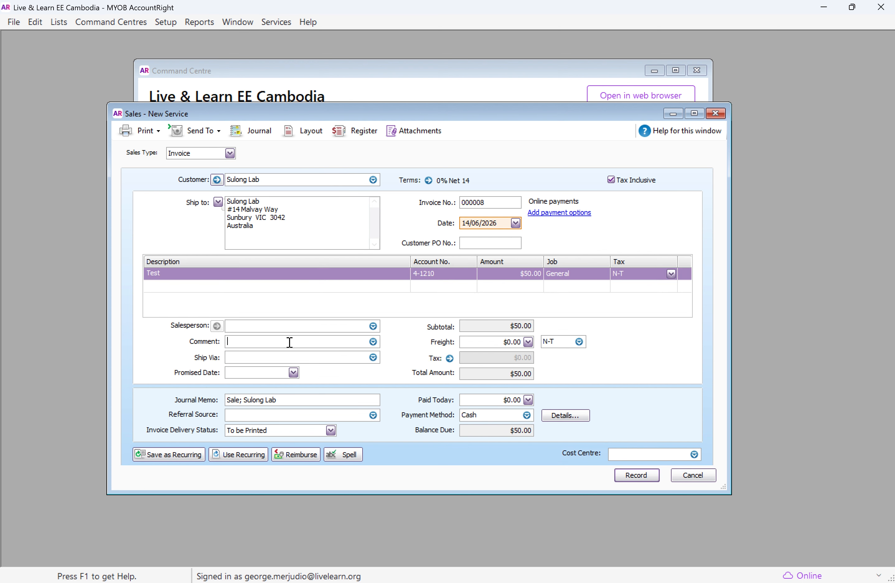
# Replace the journal memo with Test, set the referral source to Advertisement, and check the Cash payment method
pyautogui.click(374, 343)
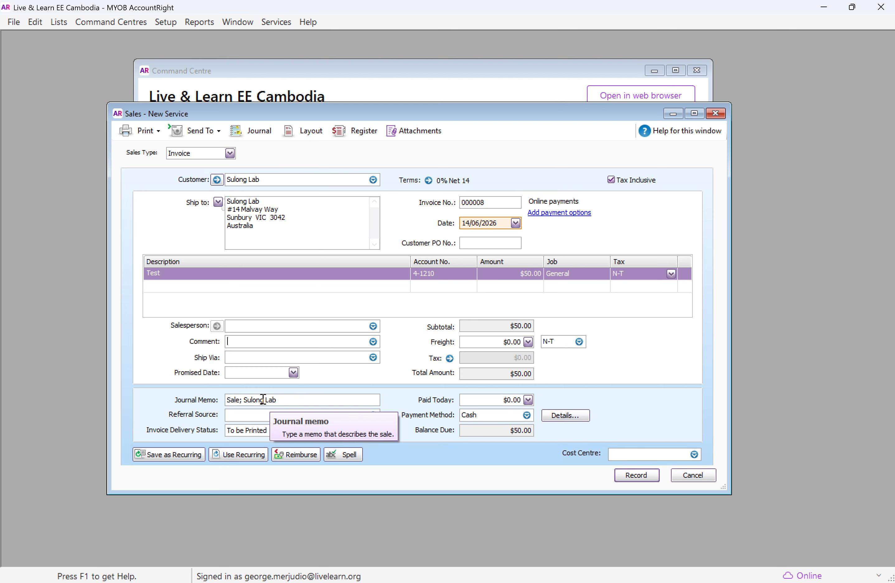
pyautogui.moveTo(298, 397); pyautogui.dragTo(226, 403)
pyautogui.press('BackSpace')
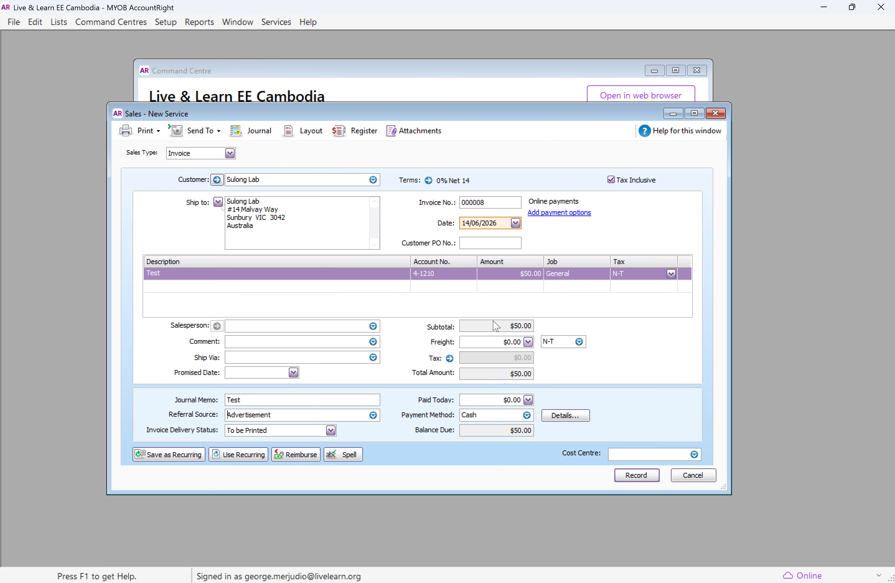
pyautogui.click(527, 416)
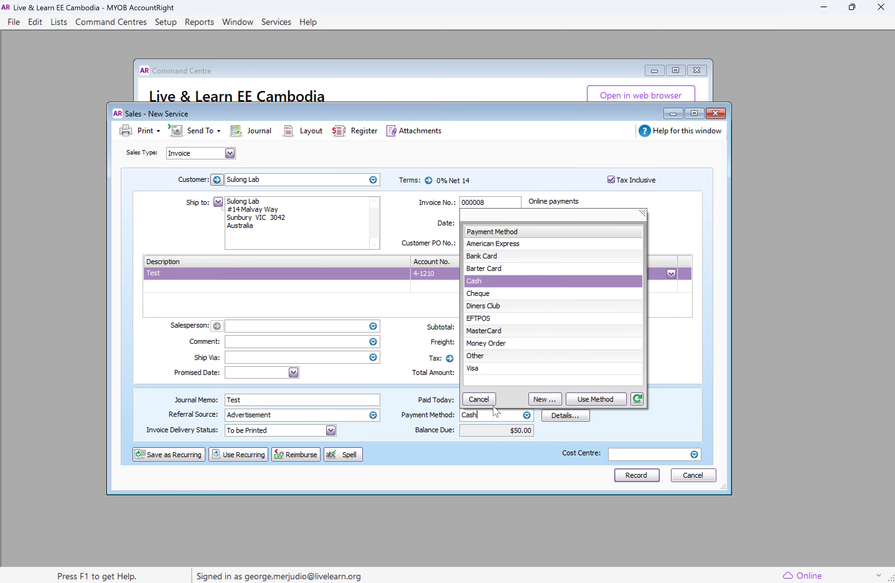
pyautogui.click(528, 475)
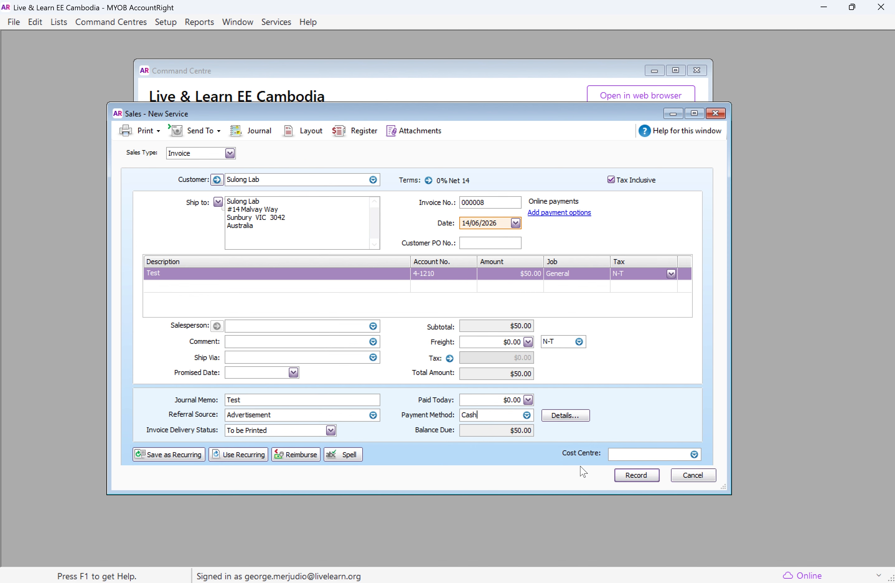
# Attach a PDF from the Downloads folder to the invoice and close the attachments window
pyautogui.click(426, 138)
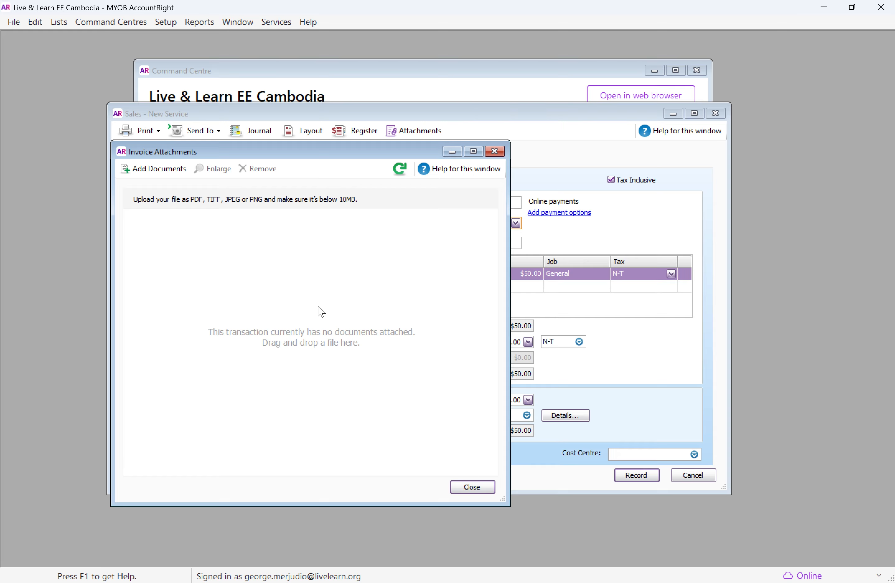
pyautogui.hotkey('alt', 'Tab')
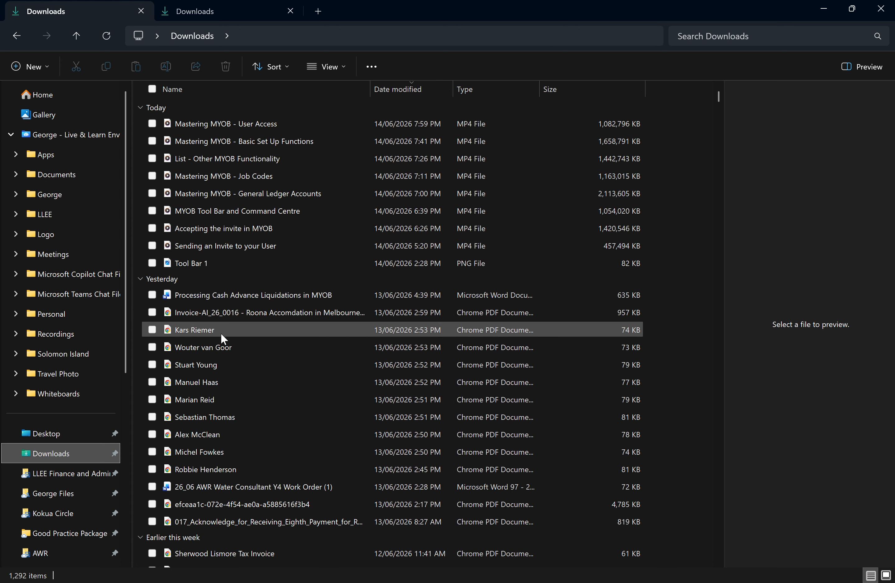
pyautogui.click(184, 332)
pyautogui.moveTo(184, 328); pyautogui.dragTo(318, 286)
pyautogui.hotkey('alt', 'Tab')
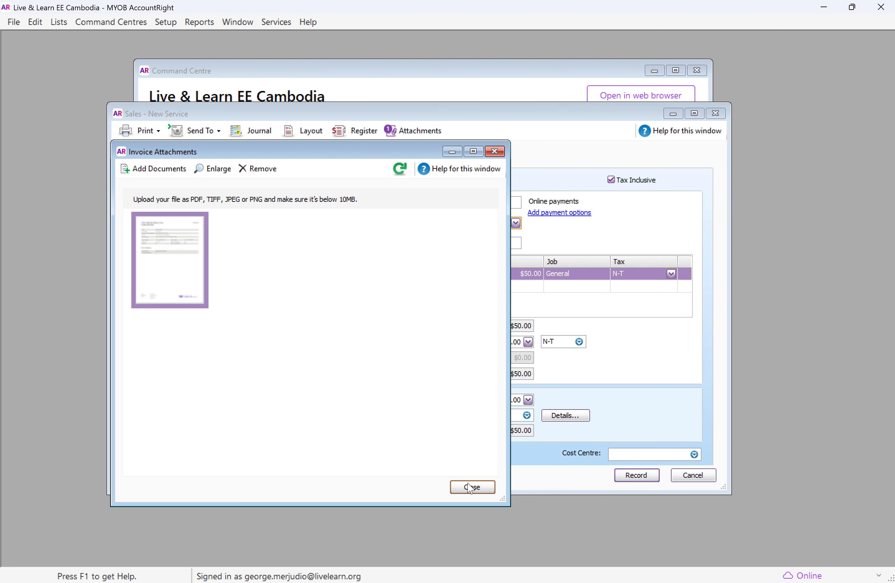
pyautogui.click(472, 488)
# Choose to email the invoice, accept recording the sale first, and ignore the spelling check
pyautogui.click(208, 138)
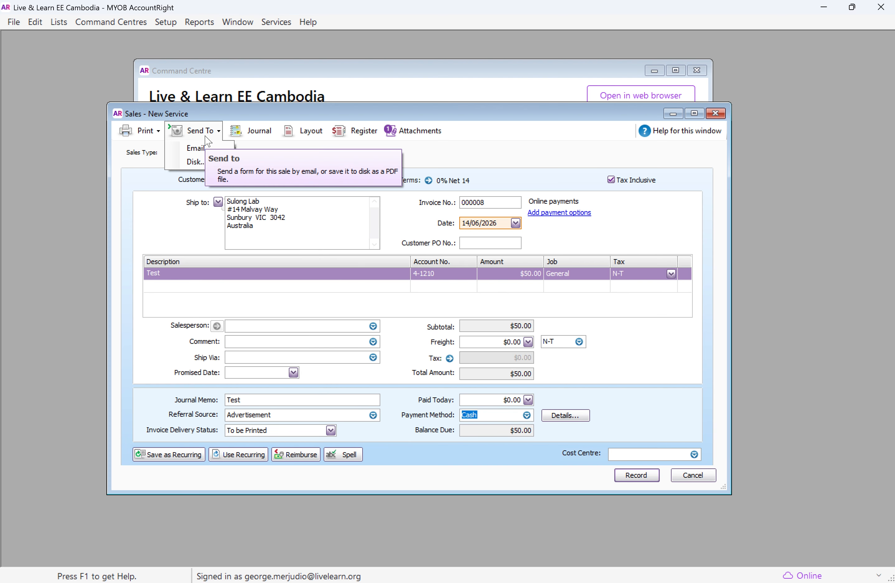
pyautogui.click(283, 151)
pyautogui.click(218, 136)
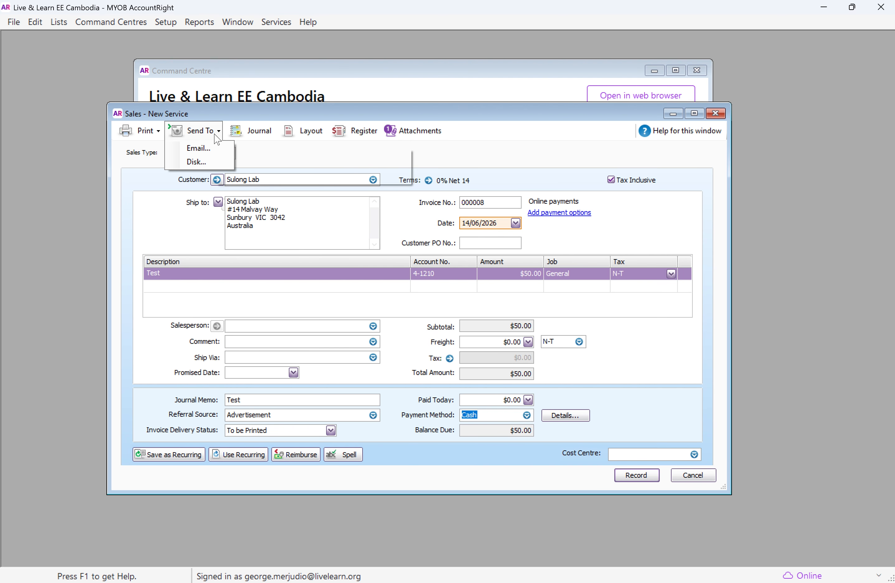
pyautogui.click(199, 147)
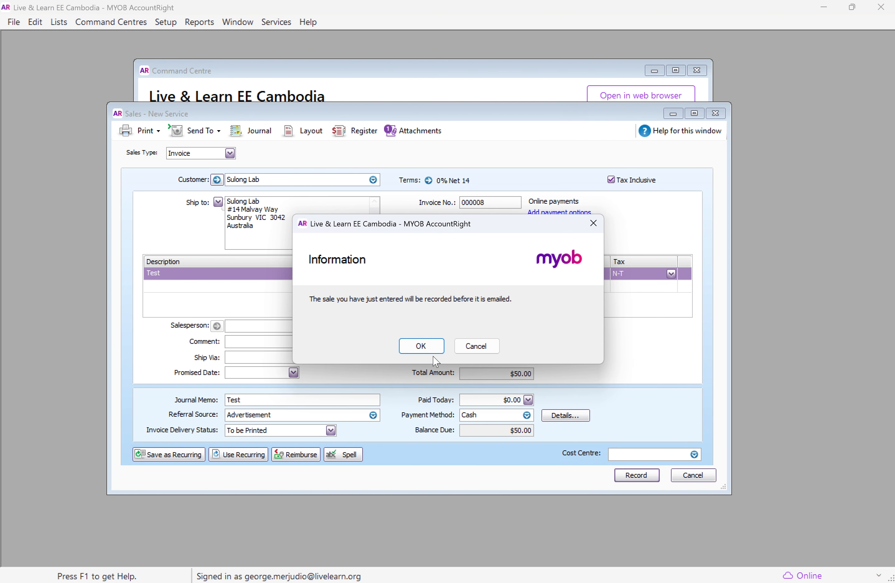
pyautogui.click(422, 346)
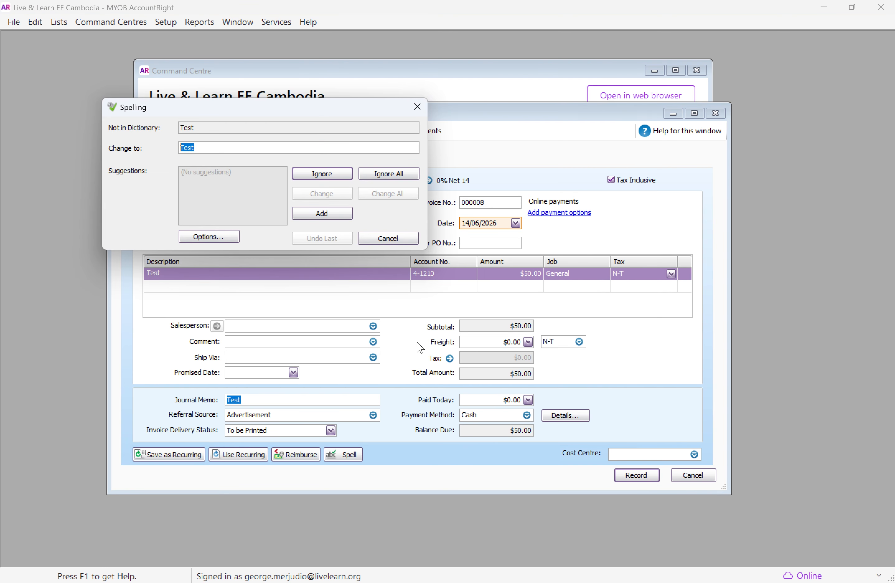
pyautogui.press('Return')
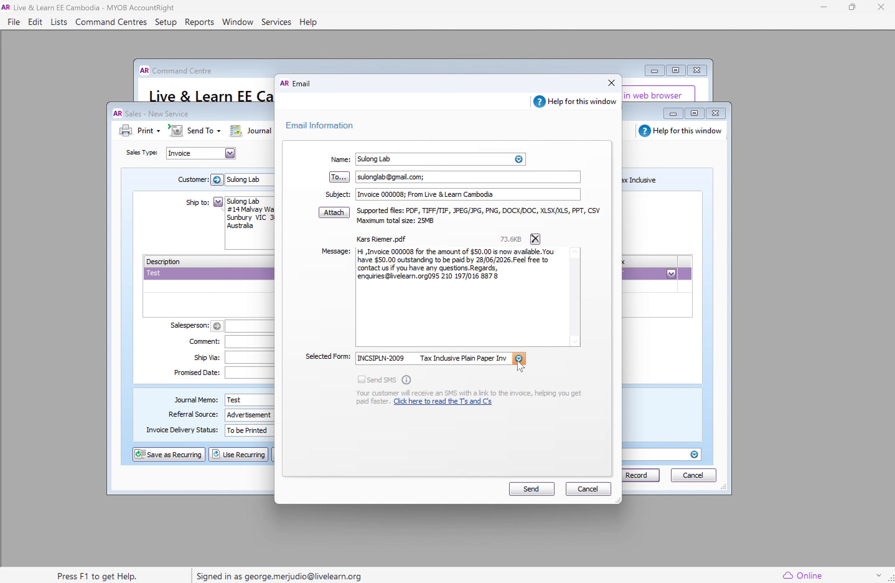
# Select the Pre-Printed Invoice form and send the email
pyautogui.click(519, 359)
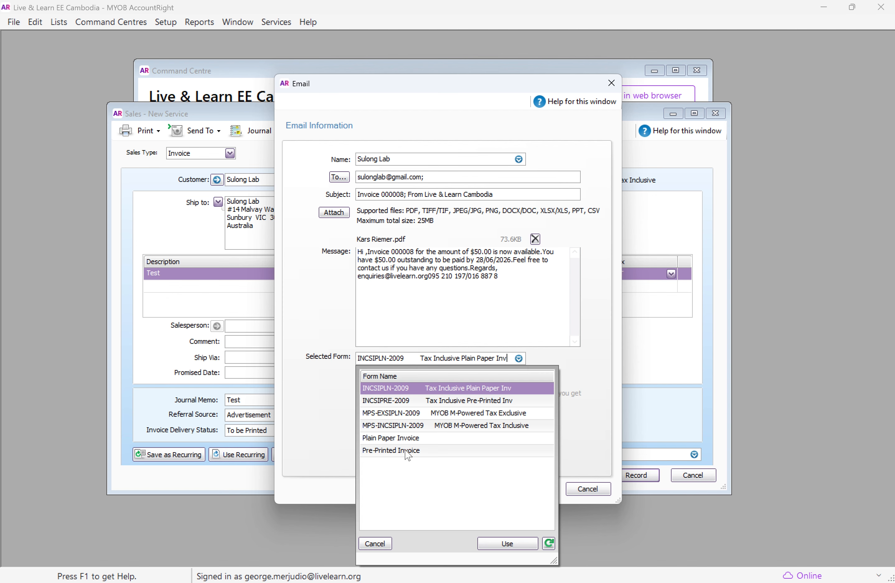
pyautogui.doubleClick(408, 451)
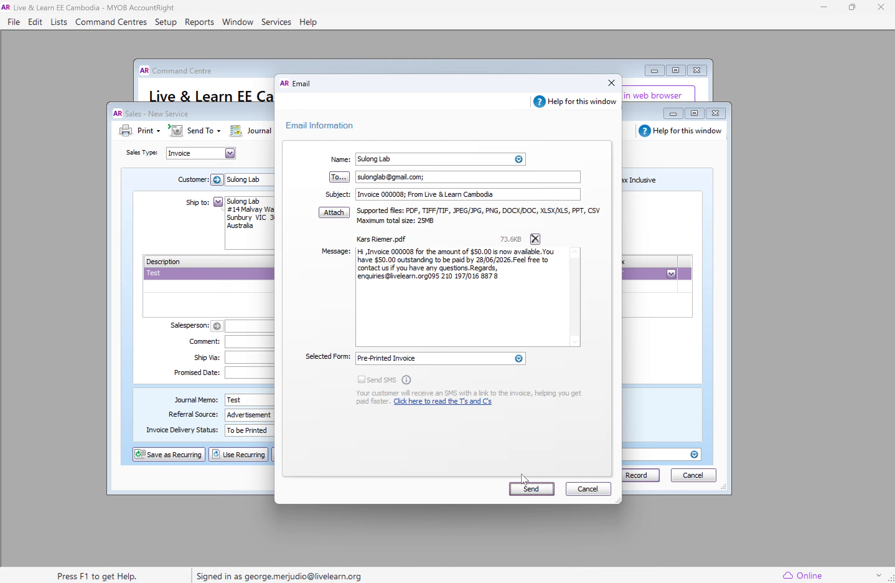
pyautogui.click(531, 495)
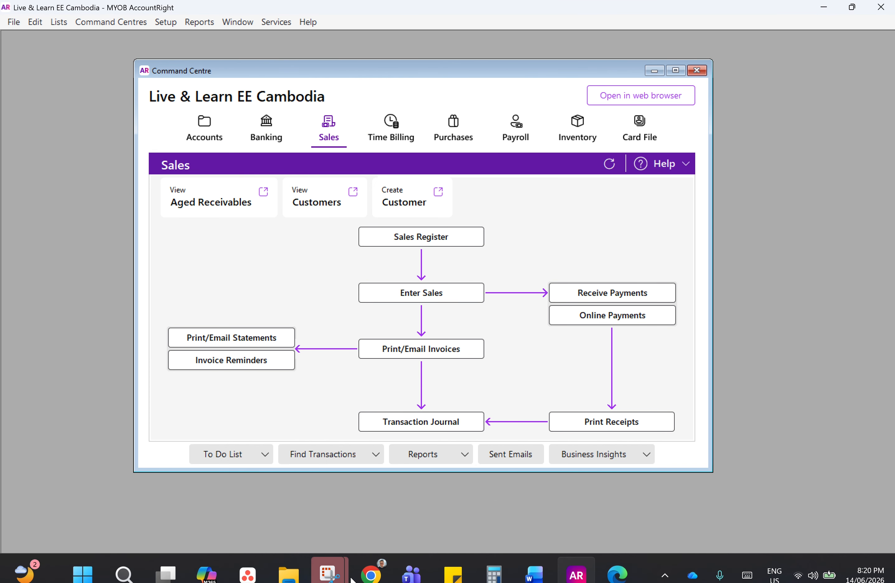
# Switch to the browser's Gmail inbox and open the email for invoice 000008
pyautogui.moveTo(356, 580)
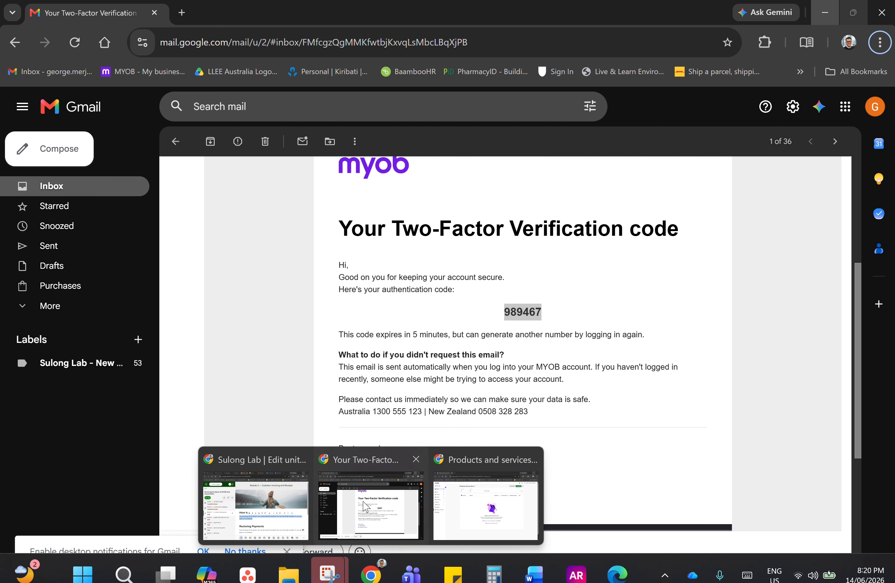
pyautogui.click(363, 504)
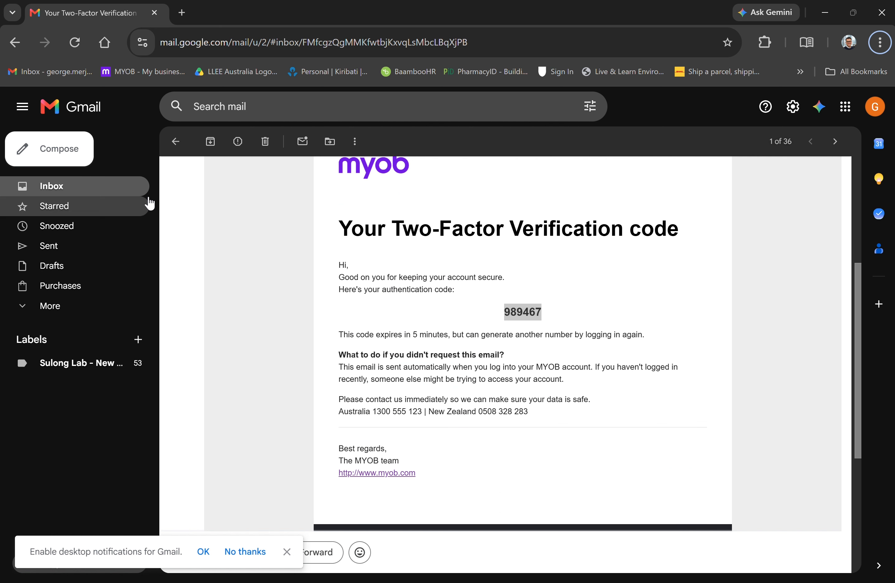
pyautogui.click(137, 186)
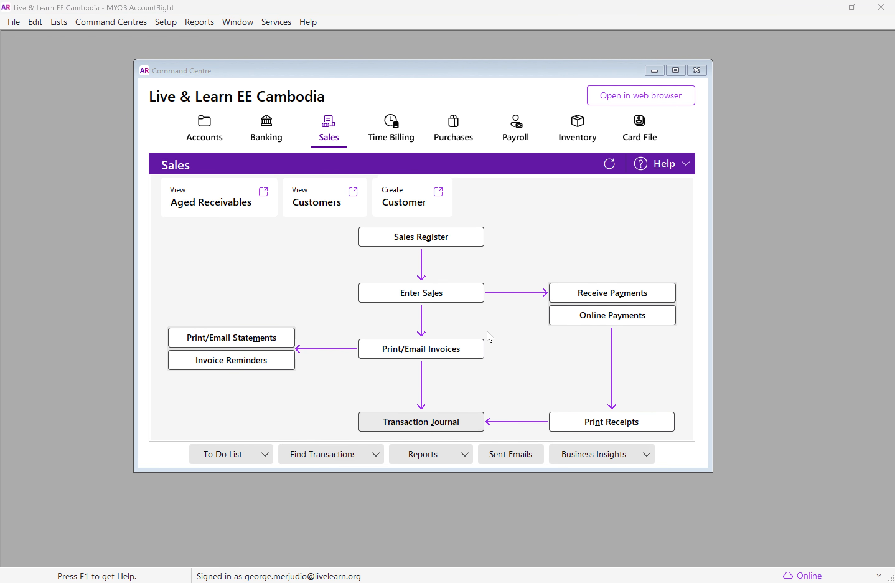
pyautogui.hotkey('alt', 'Tab')
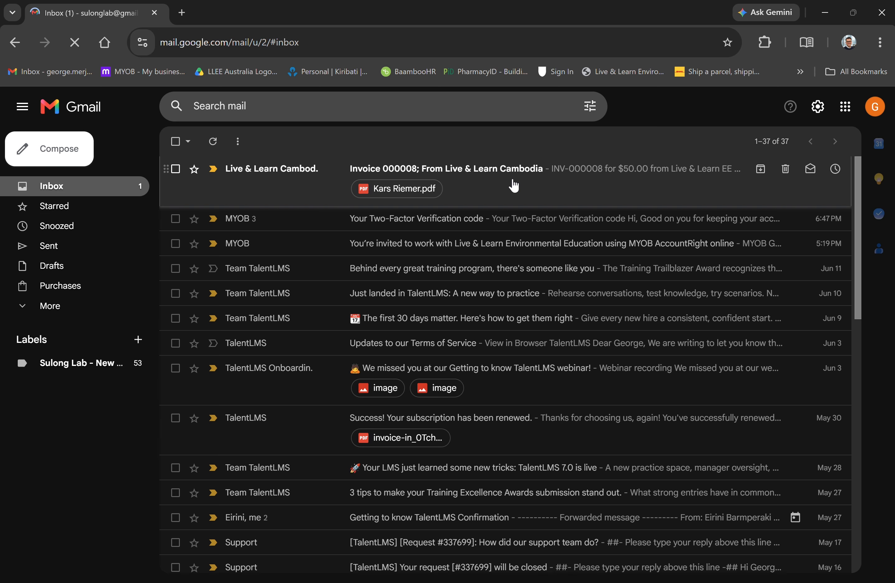
pyautogui.click(514, 186)
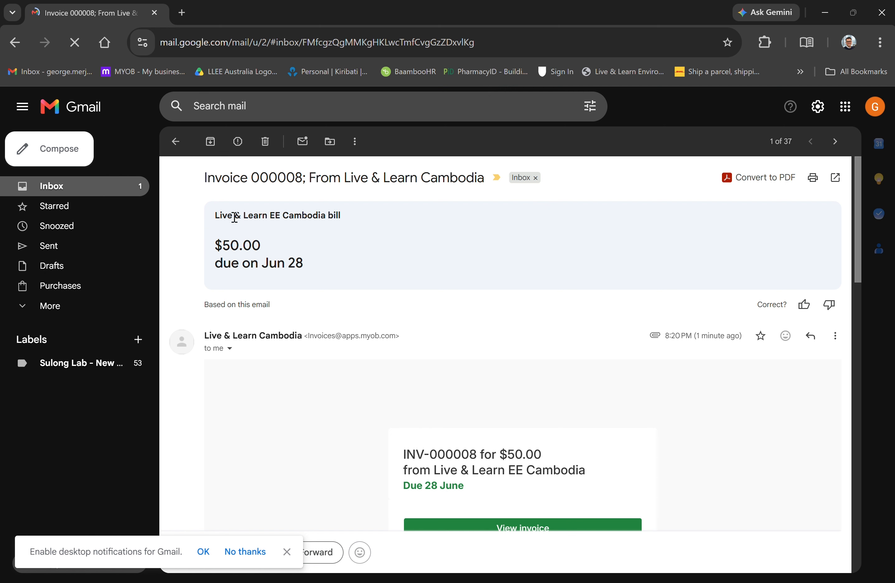
# Review the emailed invoice, its attachment and the invoice shown in the online invoice portal
pyautogui.moveTo(235, 218); pyautogui.dragTo(311, 218)
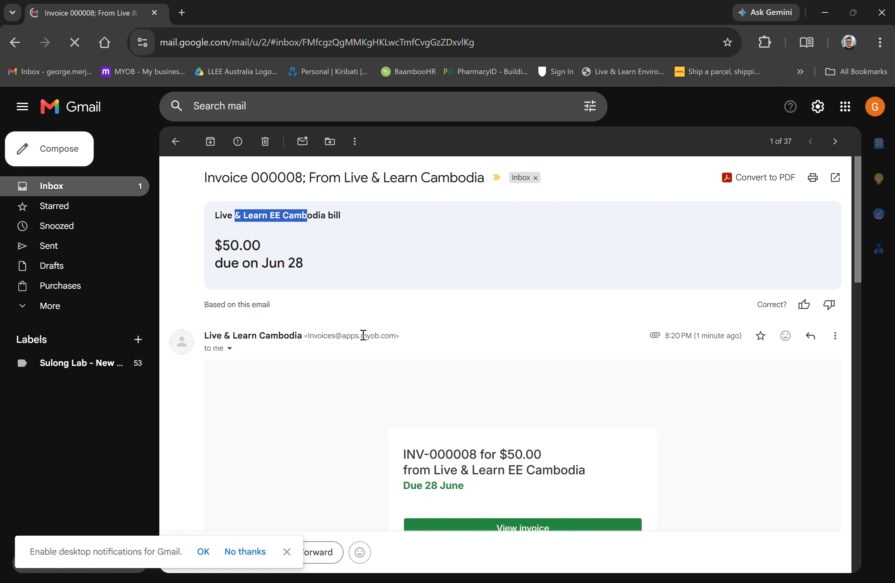
pyautogui.scroll(-5, 482, 349)
pyautogui.scroll(-18, 341, 404)
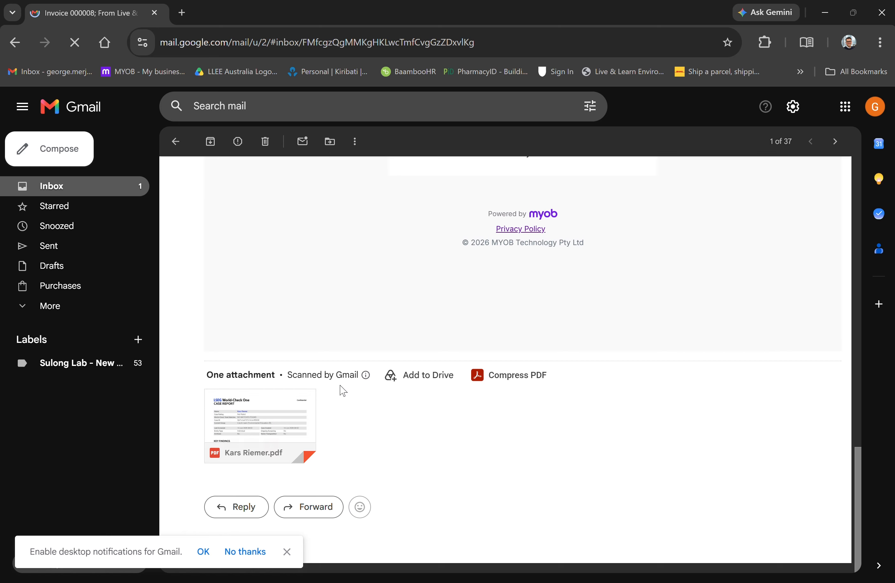
pyautogui.moveTo(241, 421)
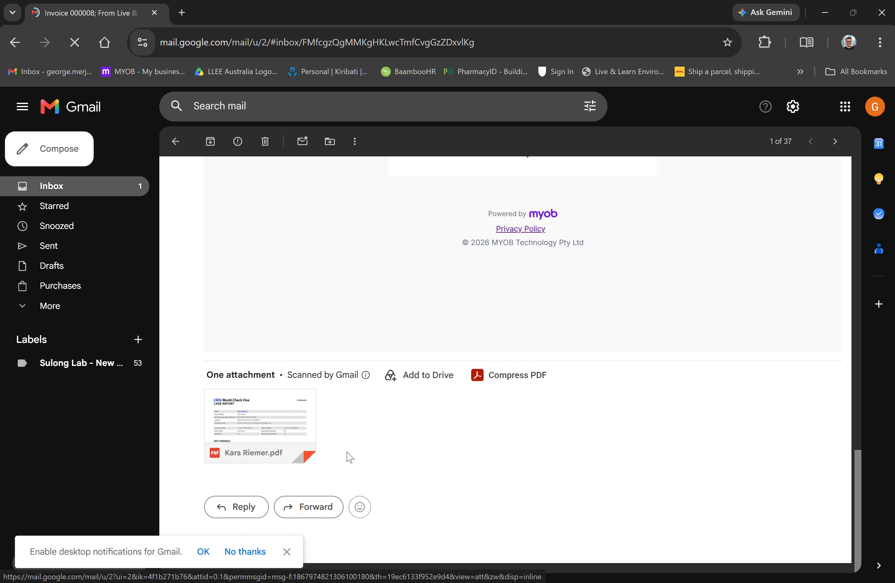
pyautogui.scroll(3, 345, 456)
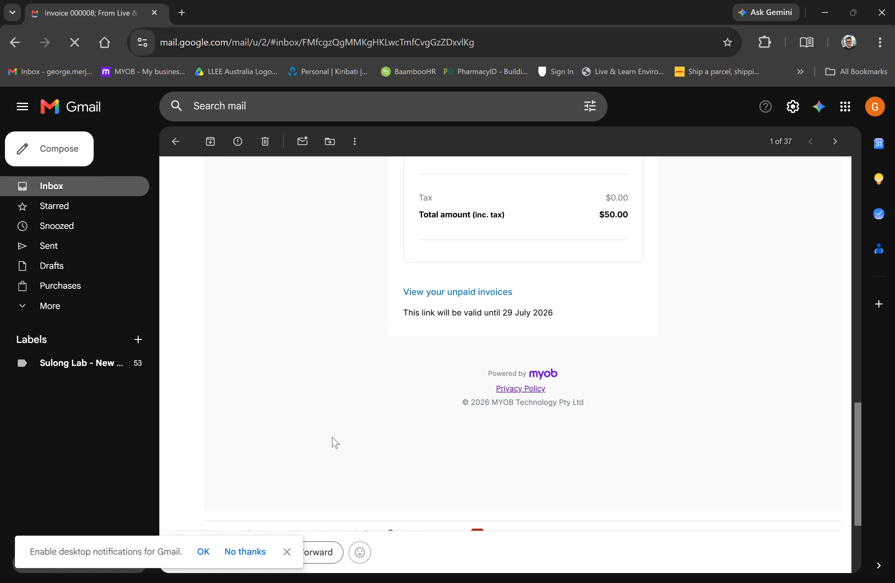
pyautogui.scroll(-8, 456, 354)
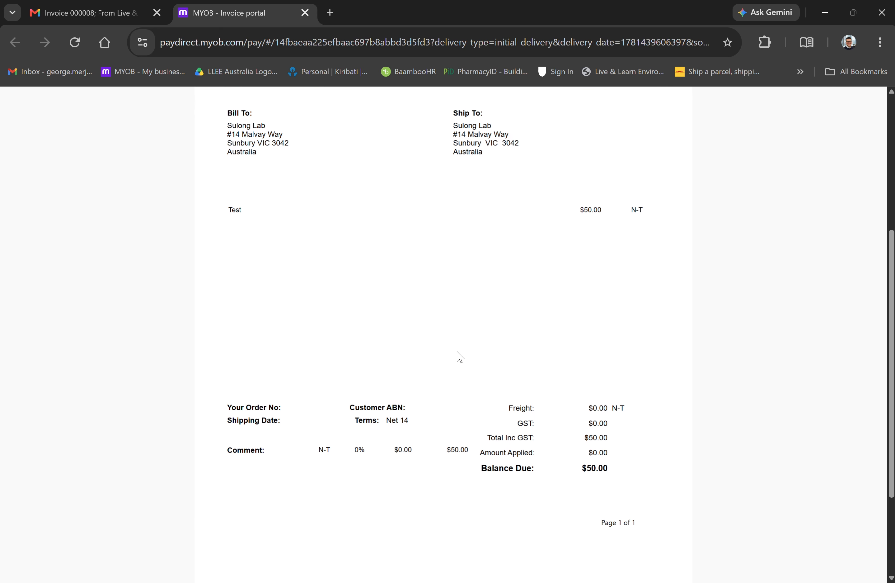
pyautogui.scroll(8, 520, 364)
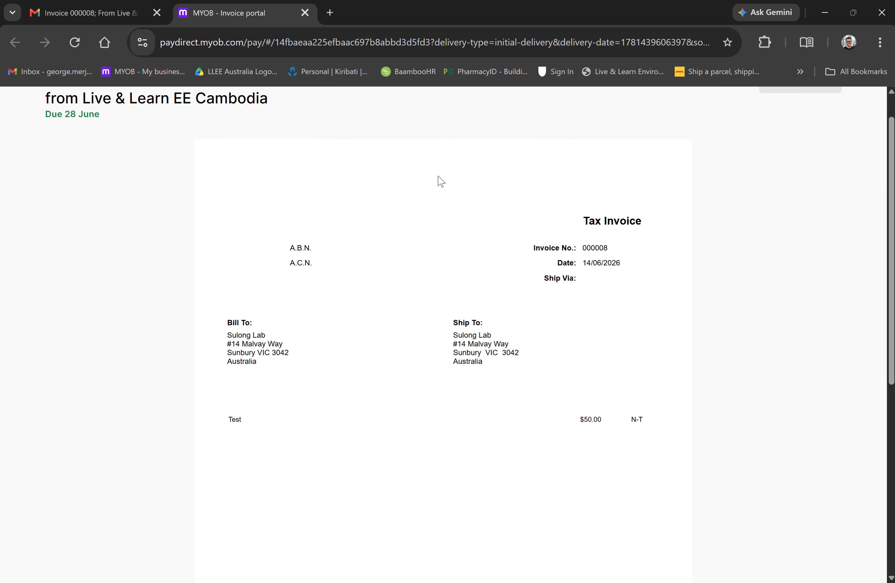